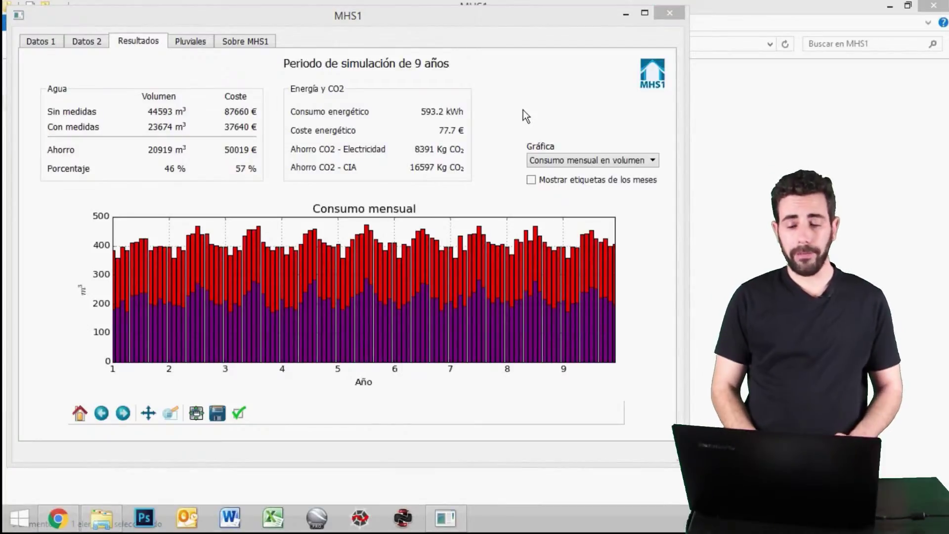
# Display the monthly consumption chart in euros for the simulation results
pyautogui.click(565, 166)
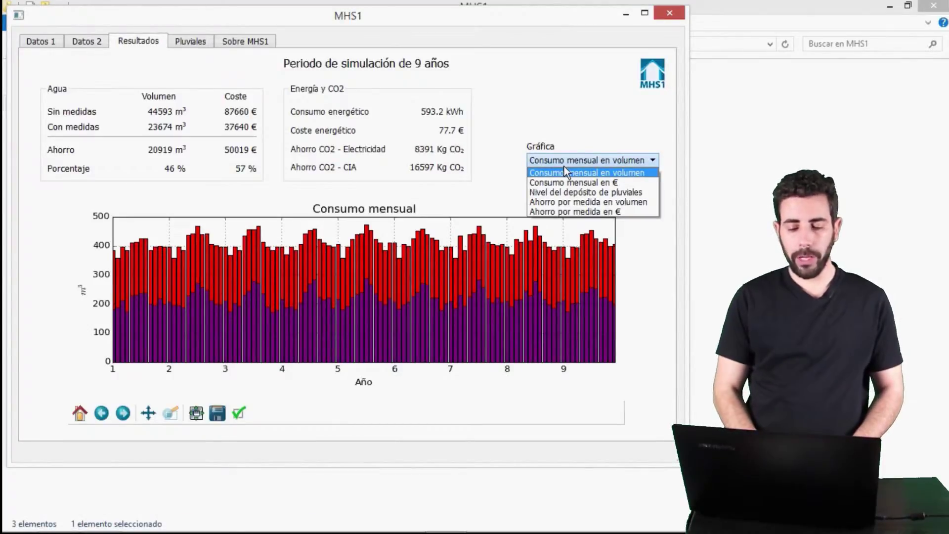
pyautogui.click(588, 134)
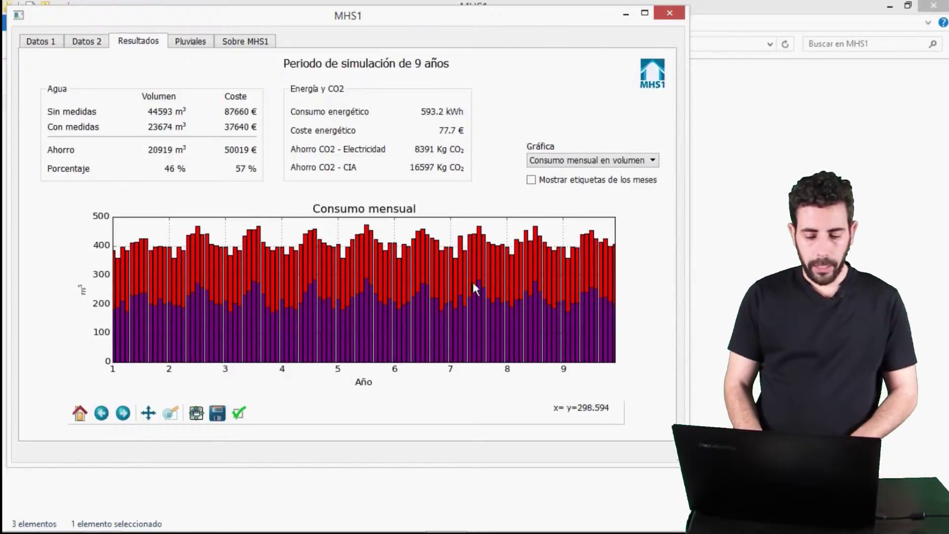
pyautogui.click(576, 162)
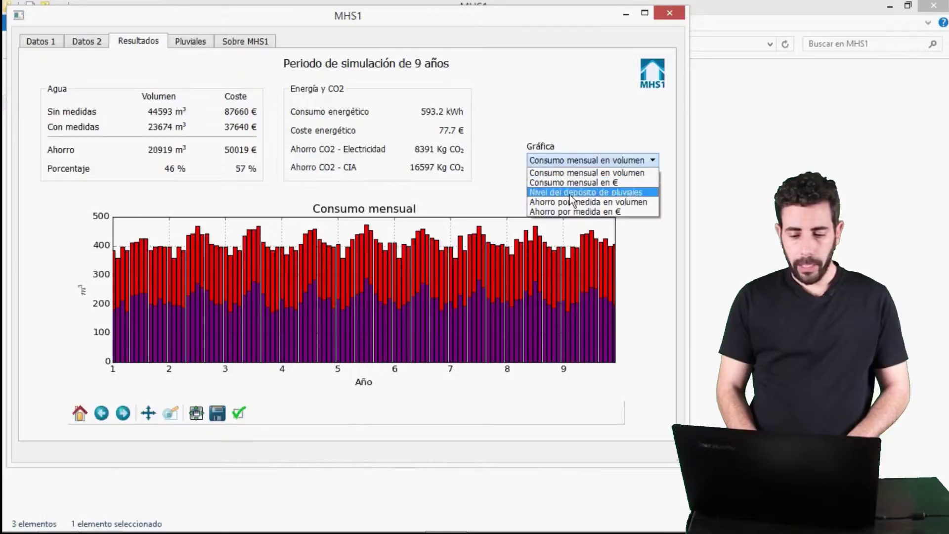
pyautogui.click(572, 182)
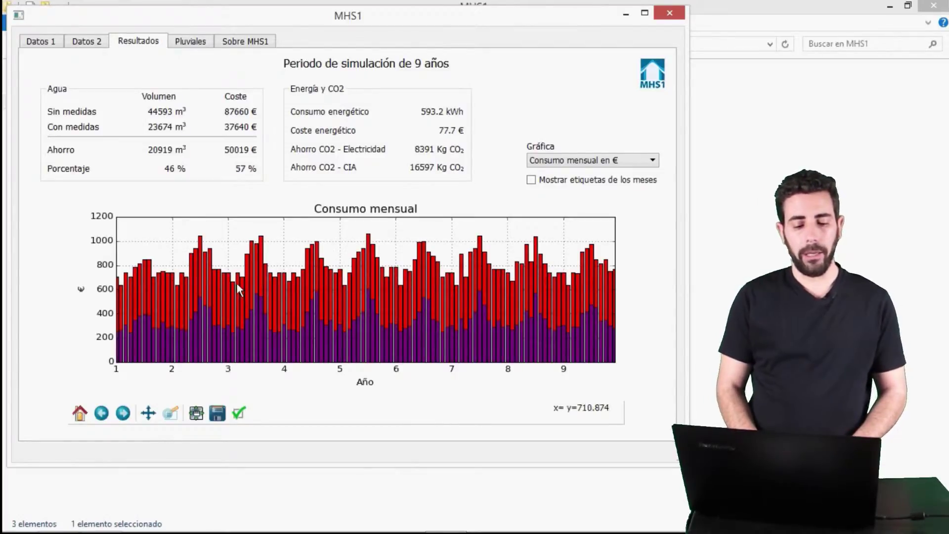
# Show the rainwater tank level chart, zoom in on the peaks just before year 4, and restore the full view
pyautogui.click(559, 165)
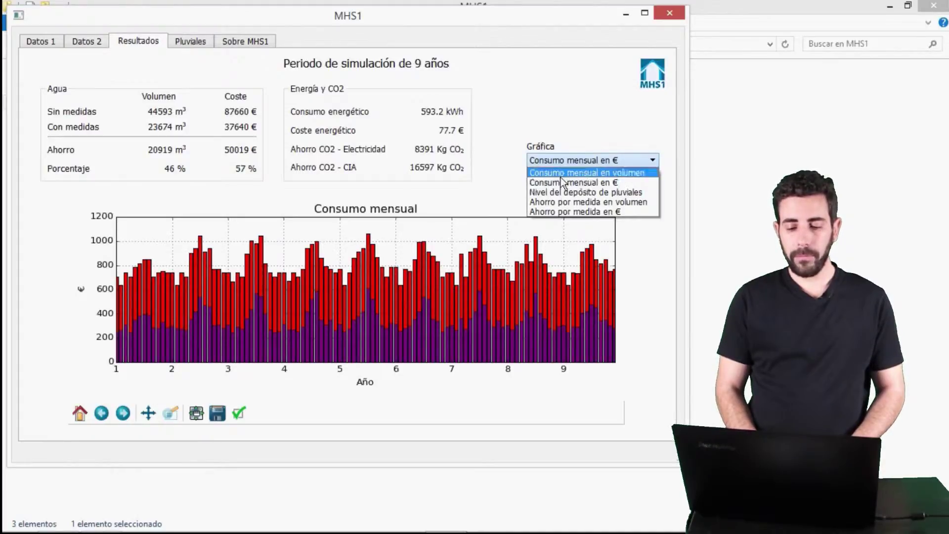
pyautogui.click(563, 194)
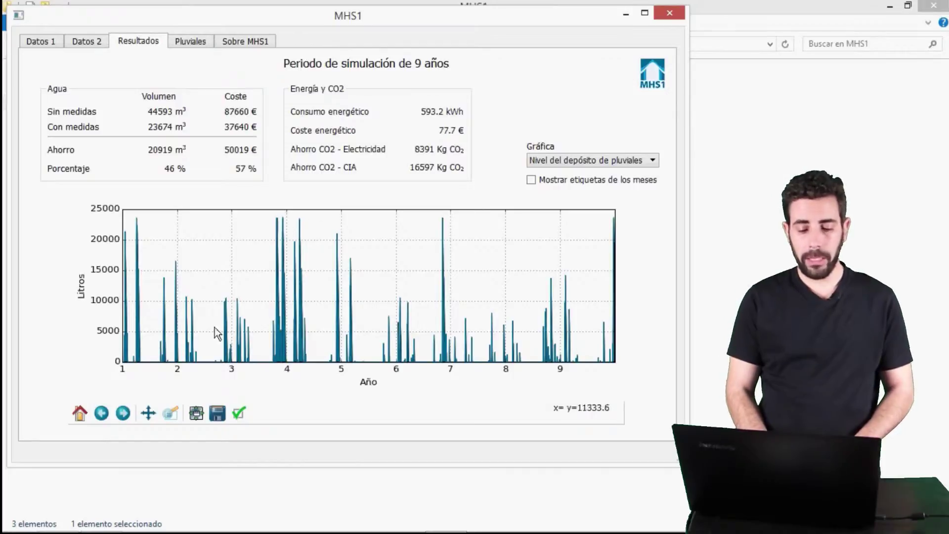
pyautogui.click(175, 417)
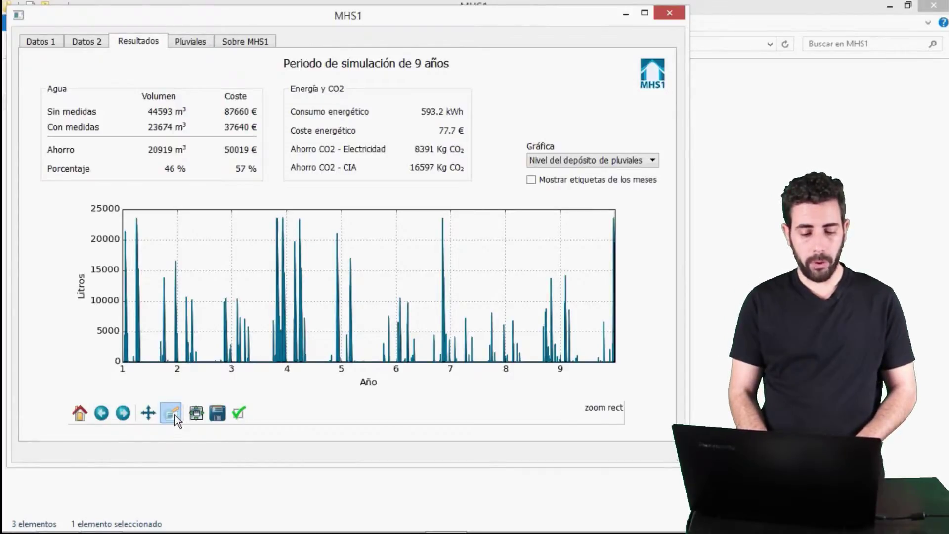
pyautogui.moveTo(269, 218); pyautogui.dragTo(297, 216)
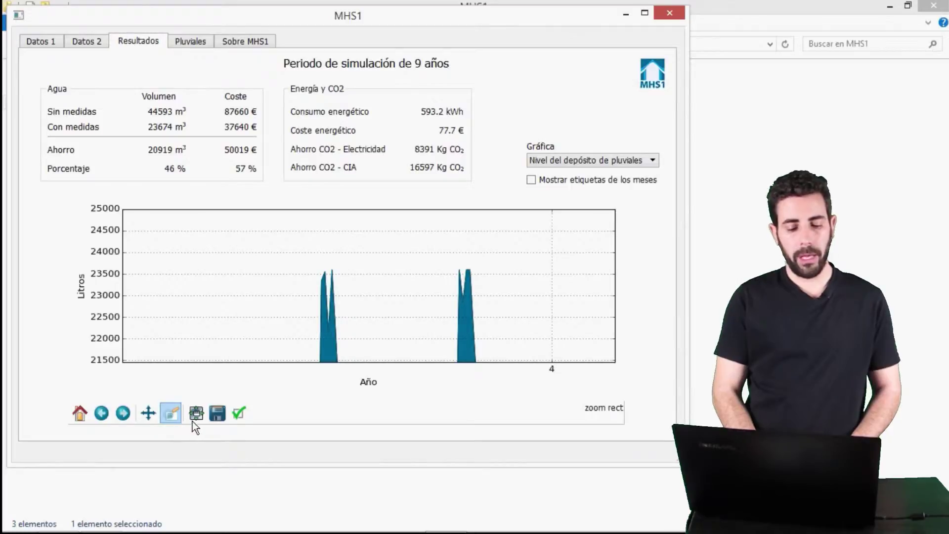
pyautogui.click(109, 418)
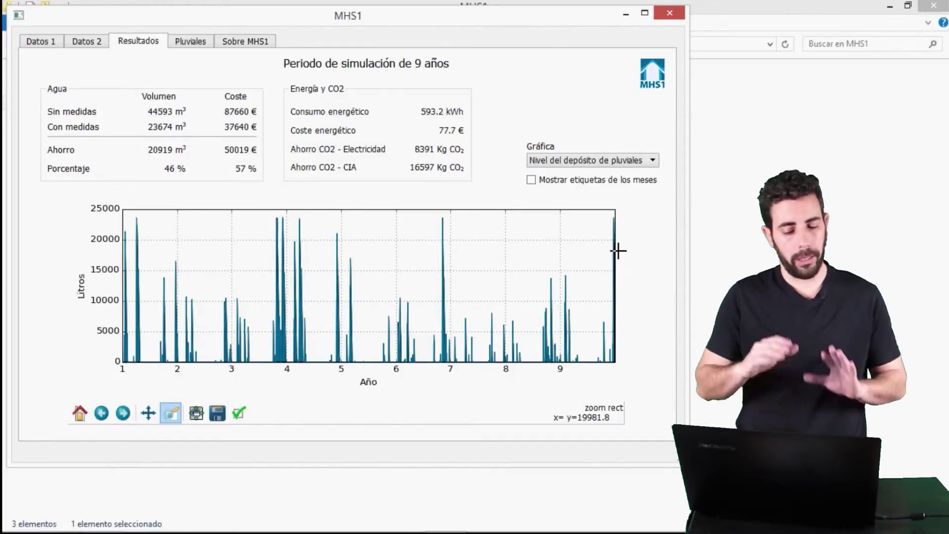
# Show the savings per measure in volume and rotate the pie chart to separate its overlapping labels
pyautogui.click(621, 166)
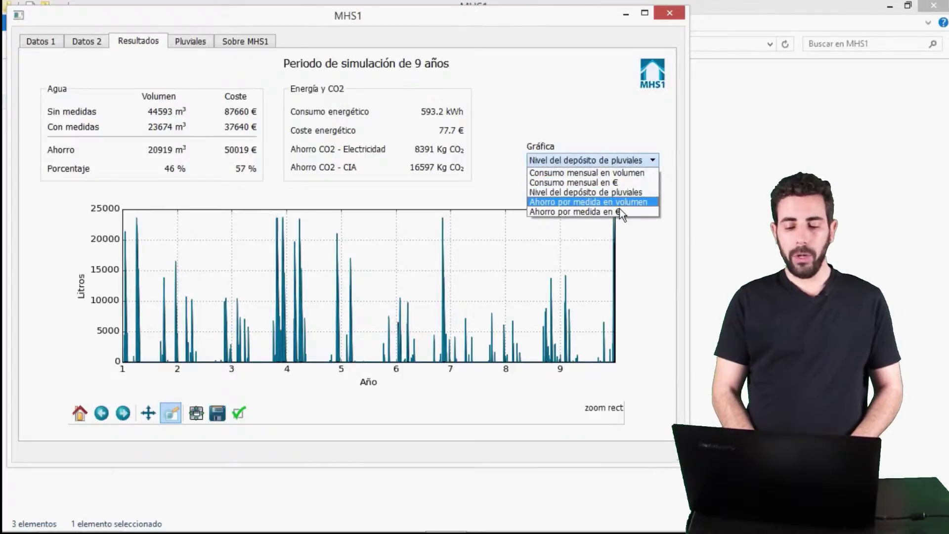
pyautogui.press('Escape')
pyautogui.press('Down')
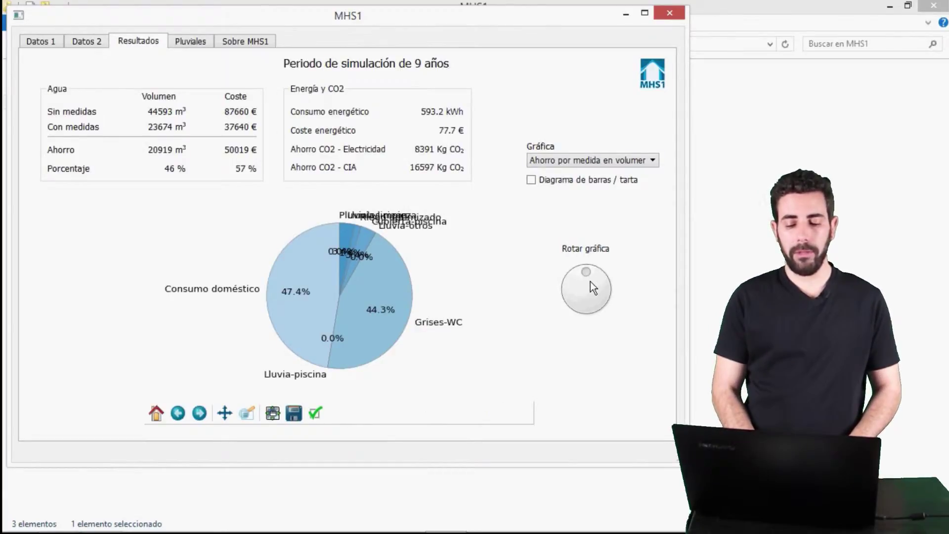
pyautogui.moveTo(594, 280); pyautogui.dragTo(622, 297)
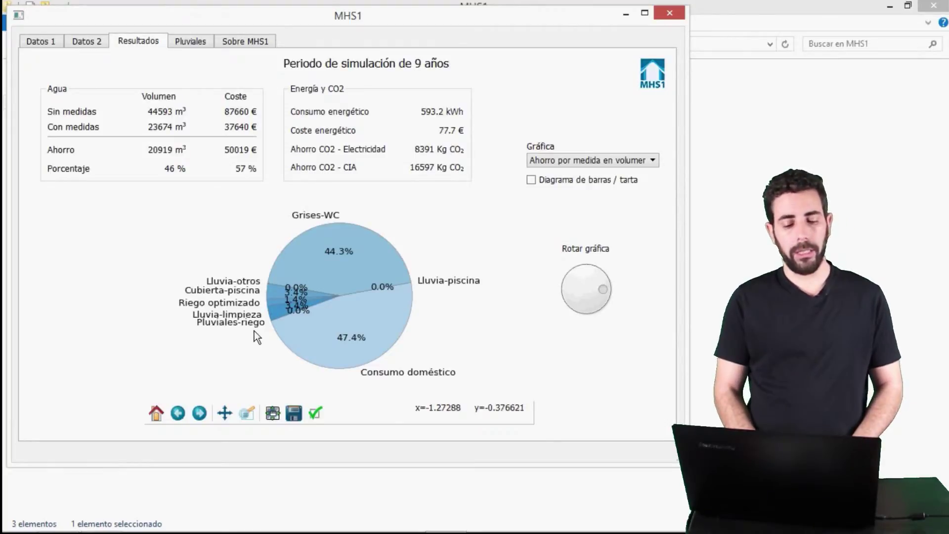
# Check the rainwater and greywater reuse options, and return to the results to show the rainwater tank level chart
pyautogui.click(97, 47)
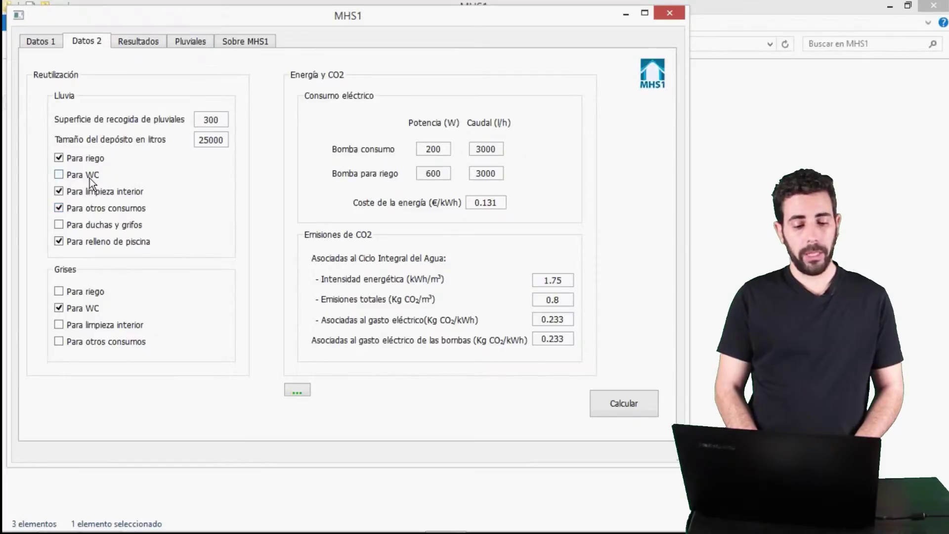
pyautogui.click(143, 45)
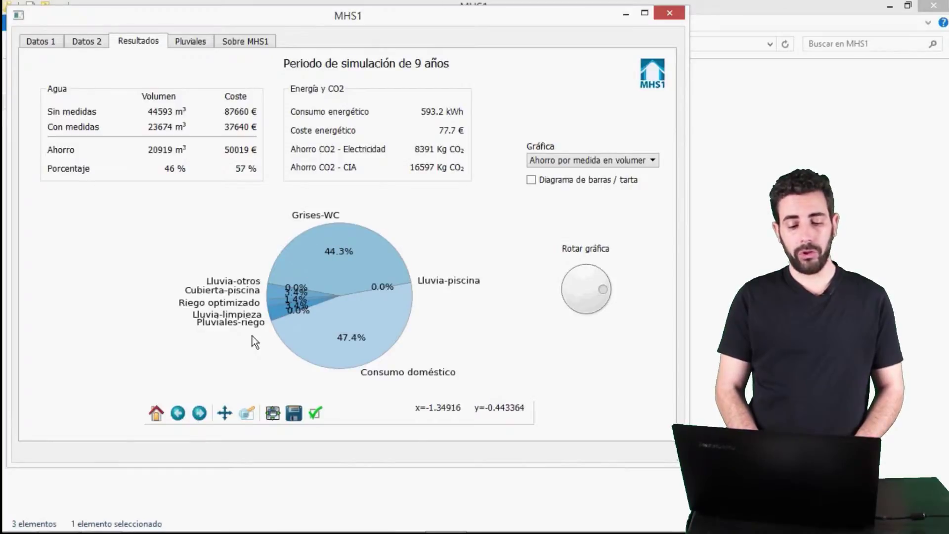
pyautogui.click(584, 164)
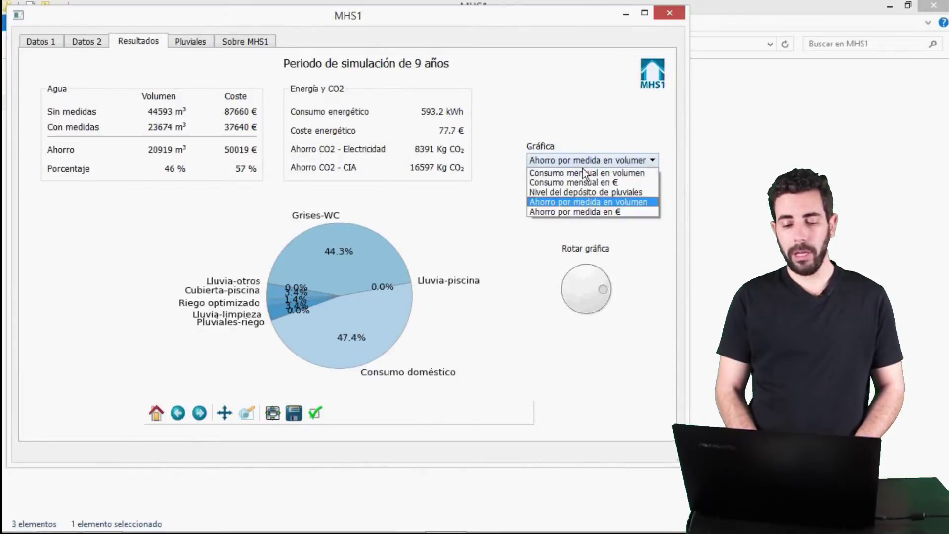
pyautogui.click(583, 193)
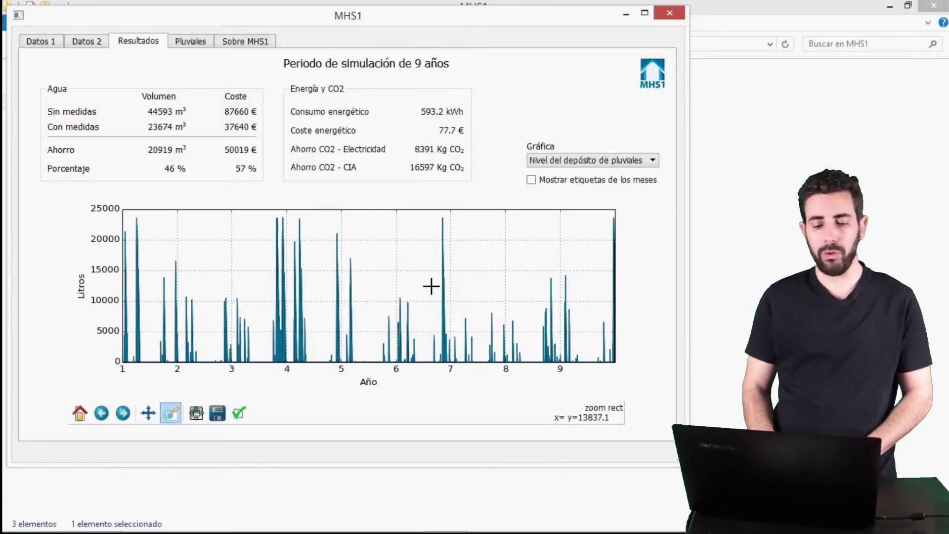
# Recheck the reuse options and display the savings per measure in volume as a bar chart
pyautogui.click(98, 53)
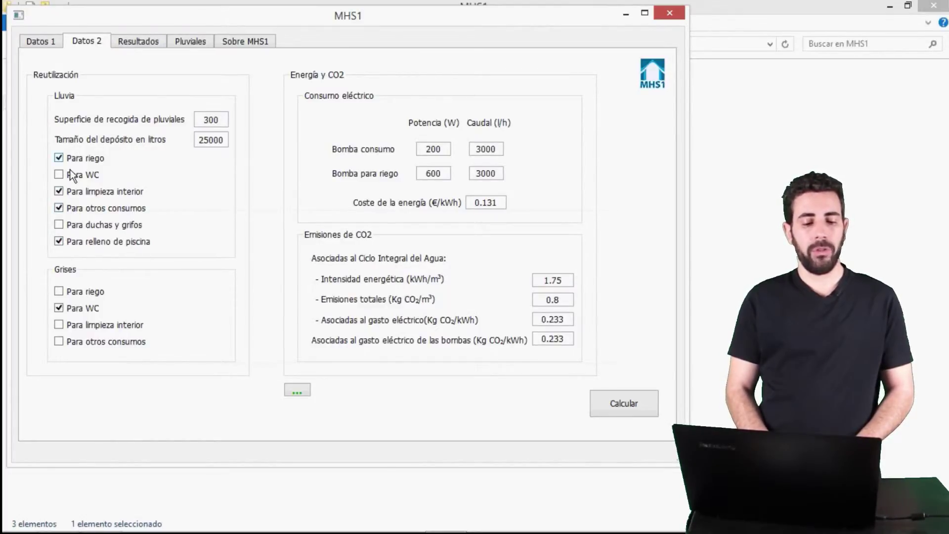
pyautogui.click(155, 48)
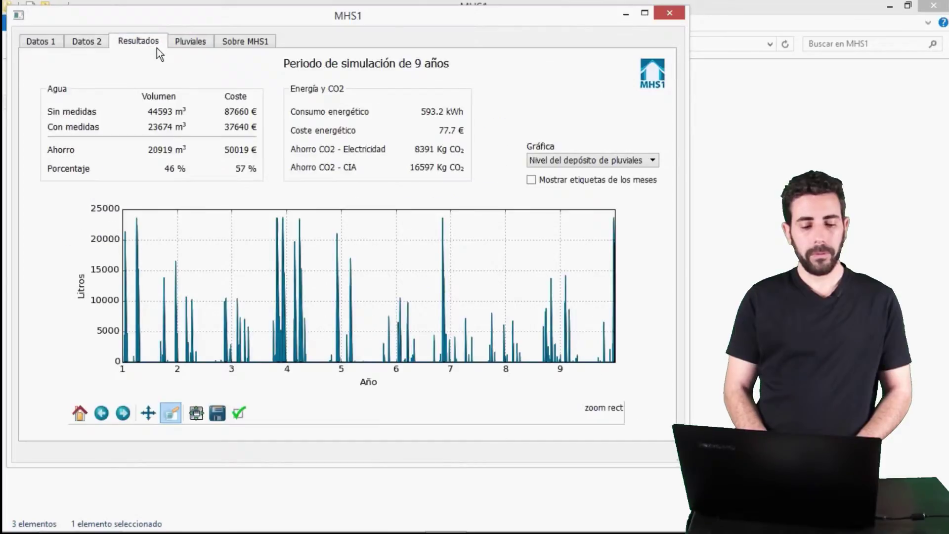
pyautogui.click(599, 161)
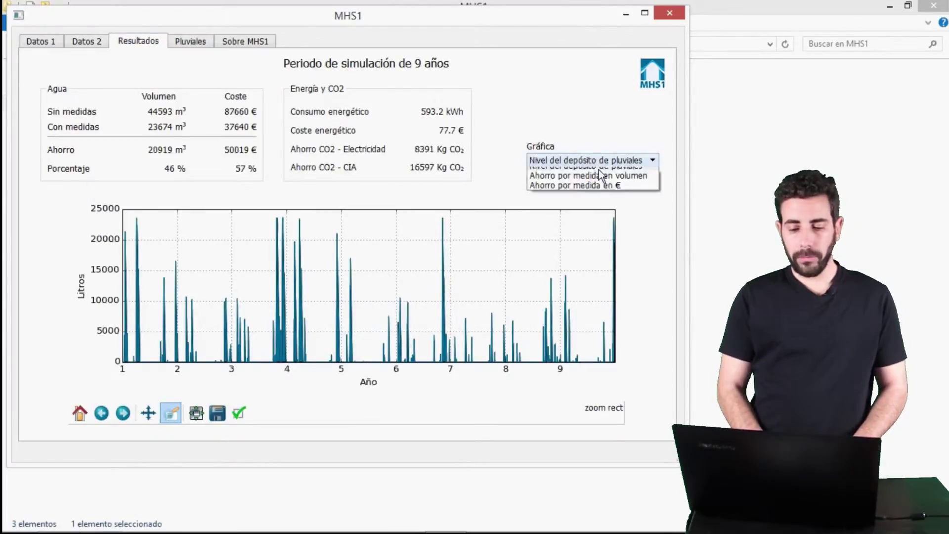
pyautogui.click(593, 203)
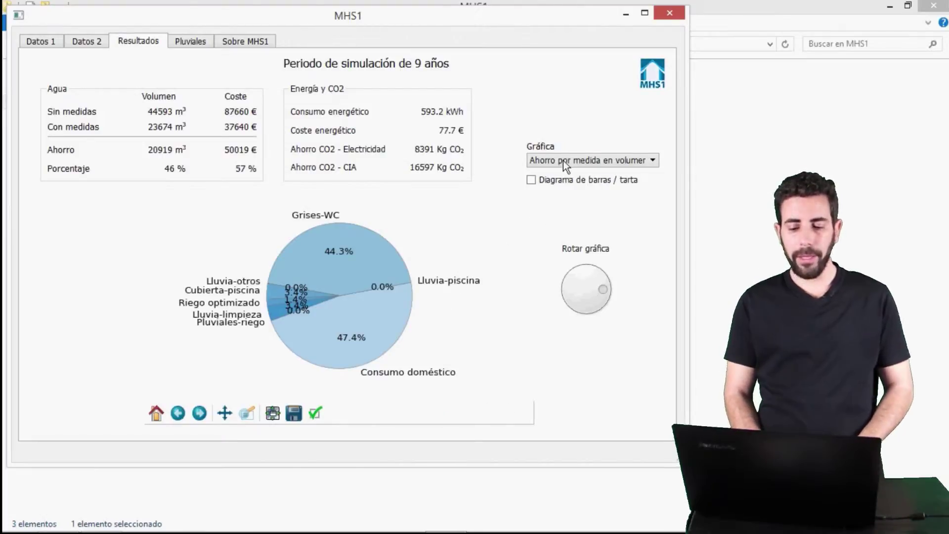
pyautogui.click(539, 188)
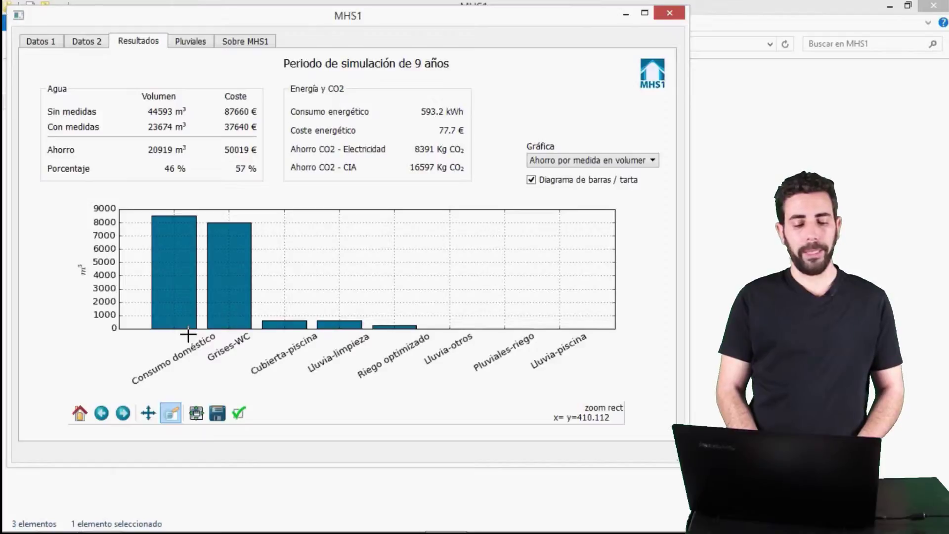
# Review the saving measures in the first data set and the reuse options in the second against the bar chart
pyautogui.click(59, 48)
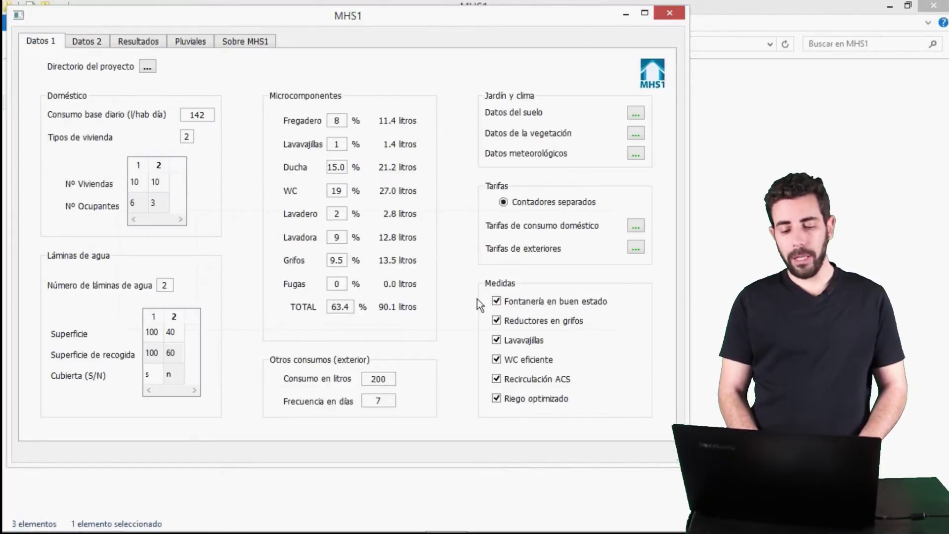
pyautogui.click(497, 301)
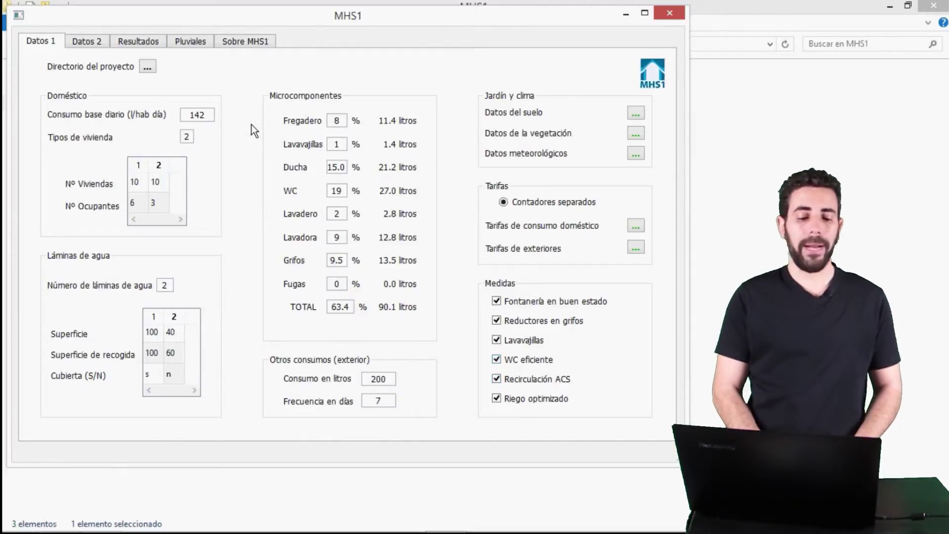
pyautogui.click(155, 43)
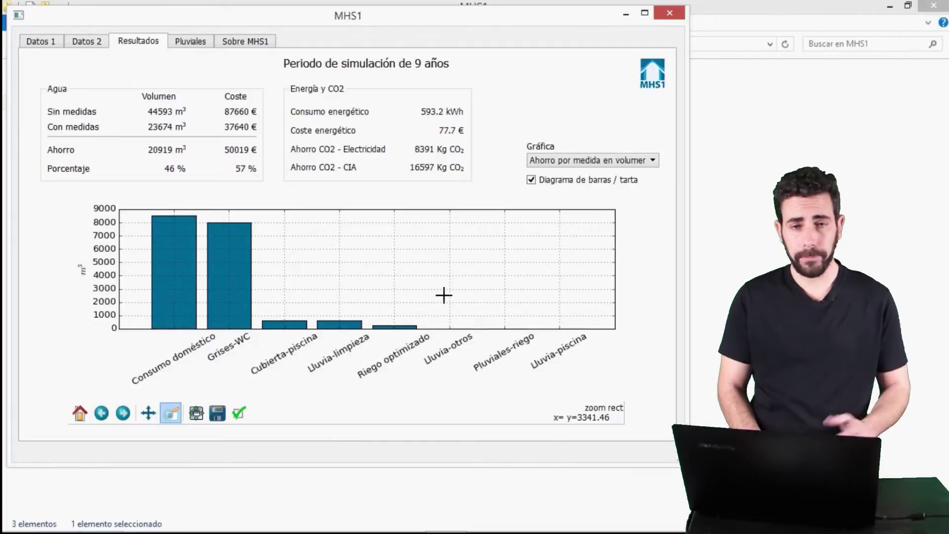
pyautogui.click(94, 42)
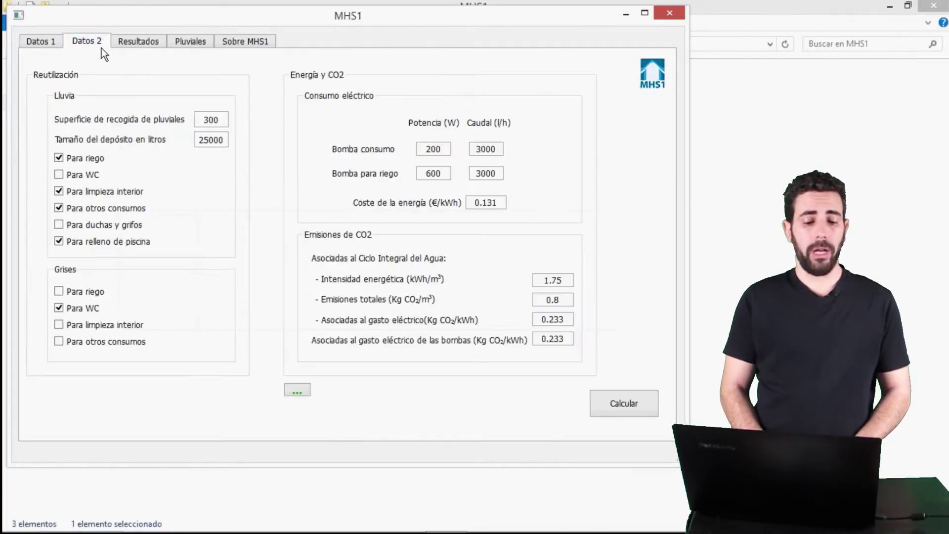
pyautogui.click(142, 46)
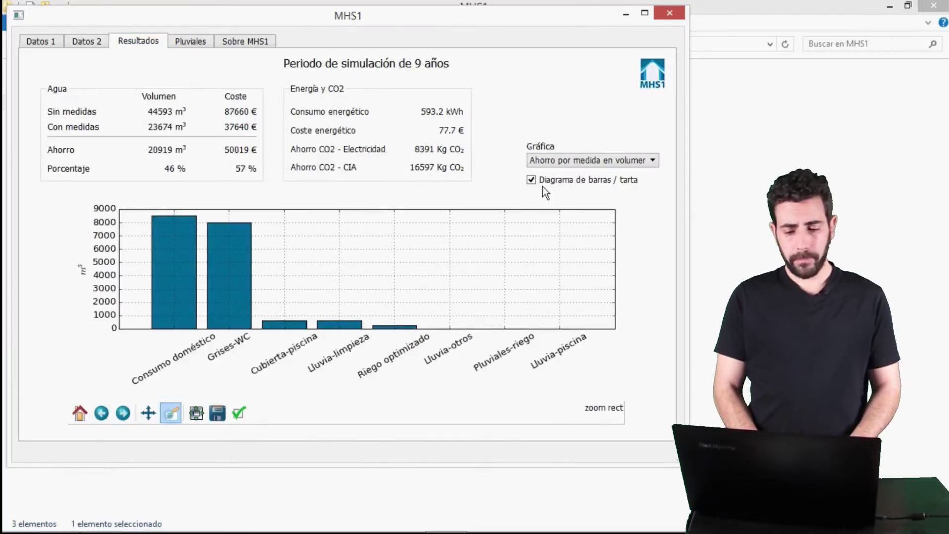
# Display the savings per measure in euros as a pie chart
pyautogui.click(573, 166)
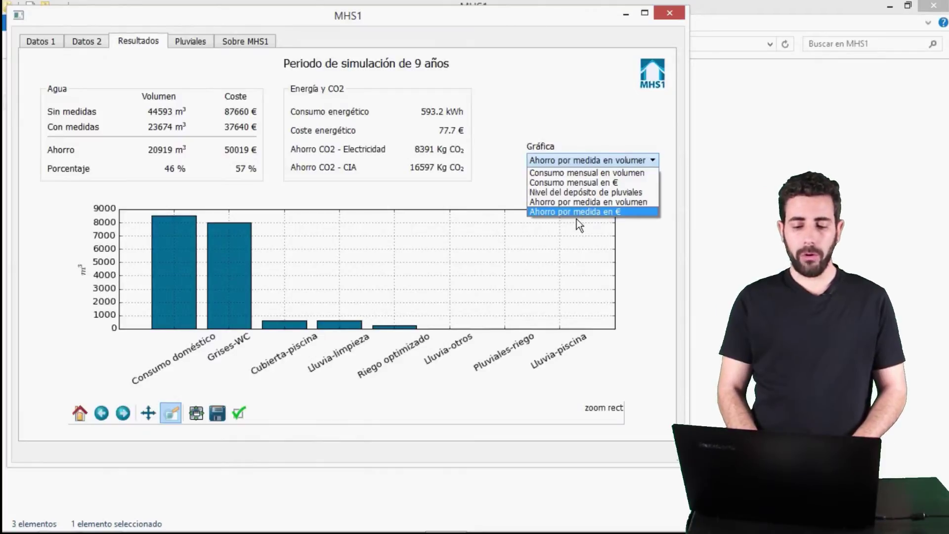
pyautogui.click(576, 217)
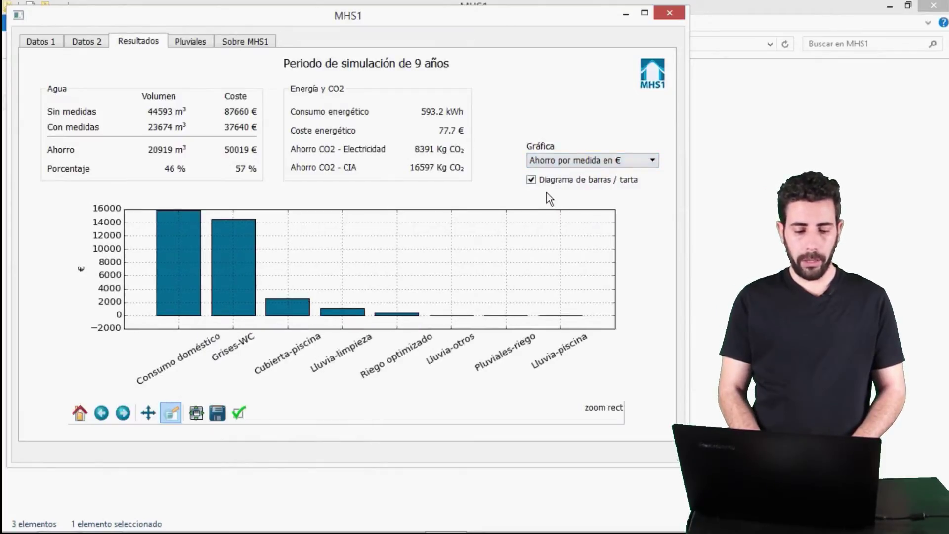
pyautogui.click(536, 187)
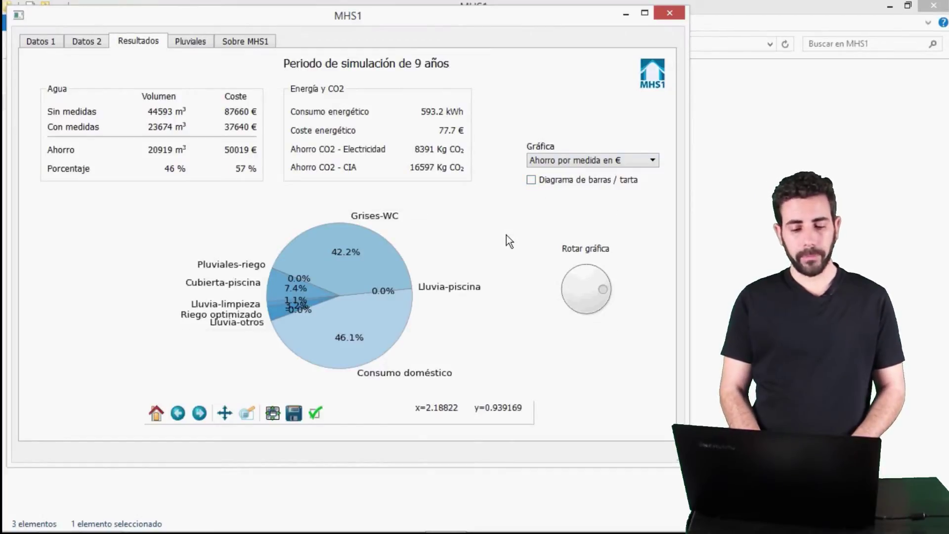
# Set rainwater reuse to WC, interior cleaning and other uses, greywater reuse to irrigation and WC, and recalculate the simulation
pyautogui.click(100, 49)
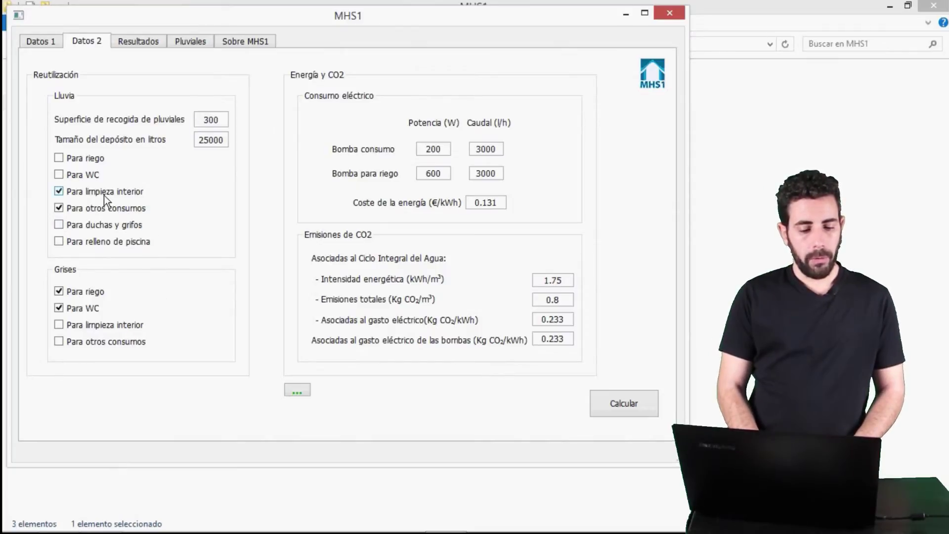
pyautogui.click(69, 178)
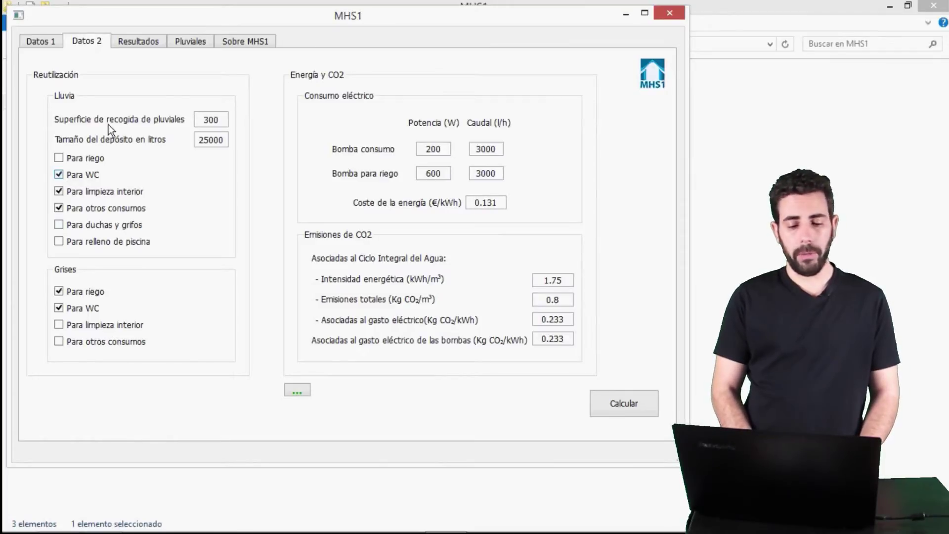
pyautogui.click(631, 408)
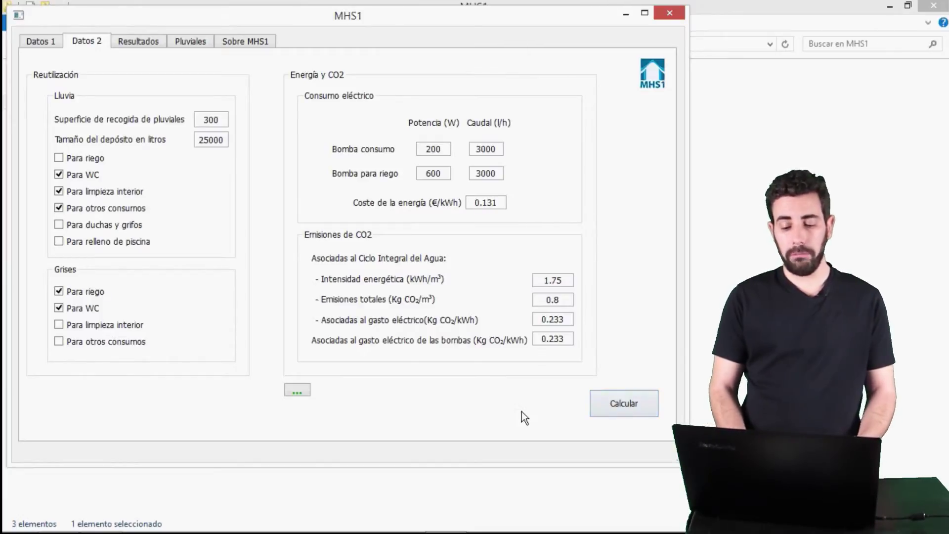
# Display the recalculated savings per measure in volume as a bar chart
pyautogui.click(159, 48)
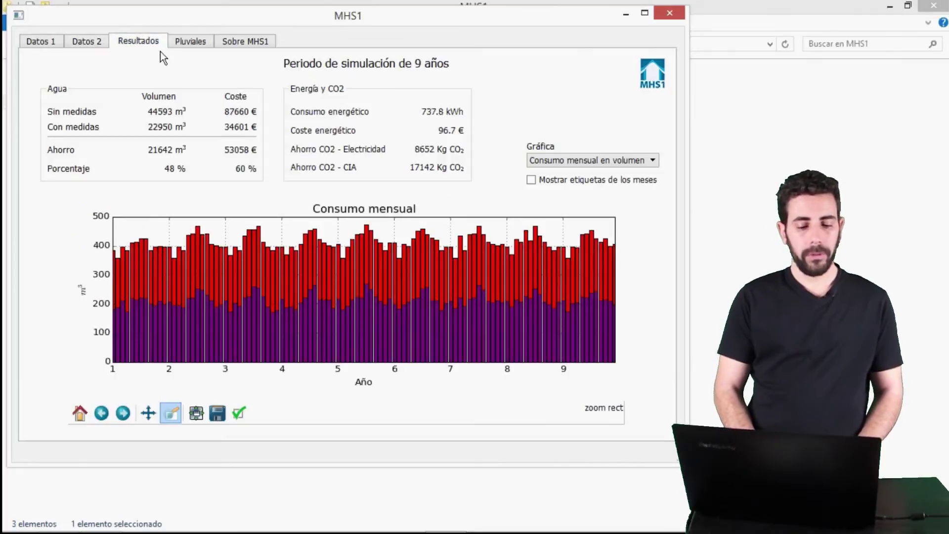
pyautogui.click(551, 165)
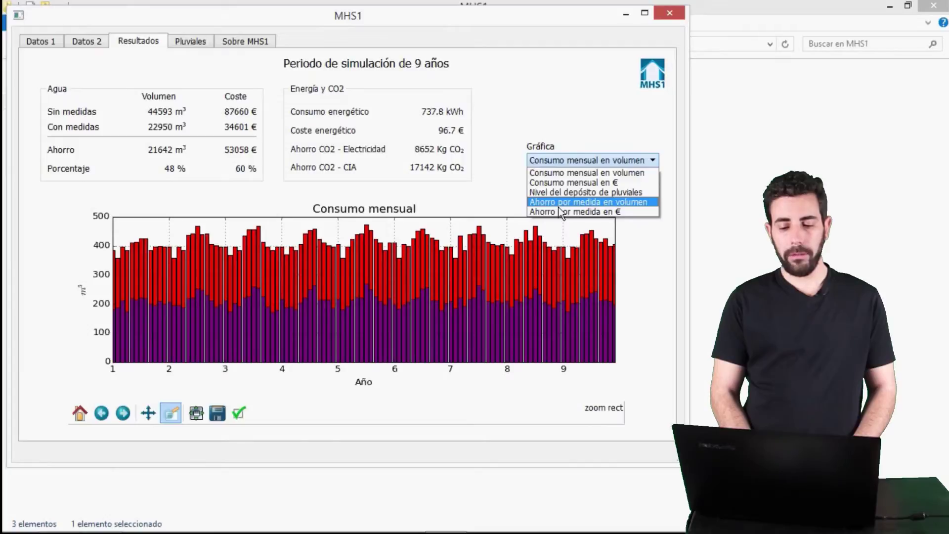
pyautogui.click(558, 207)
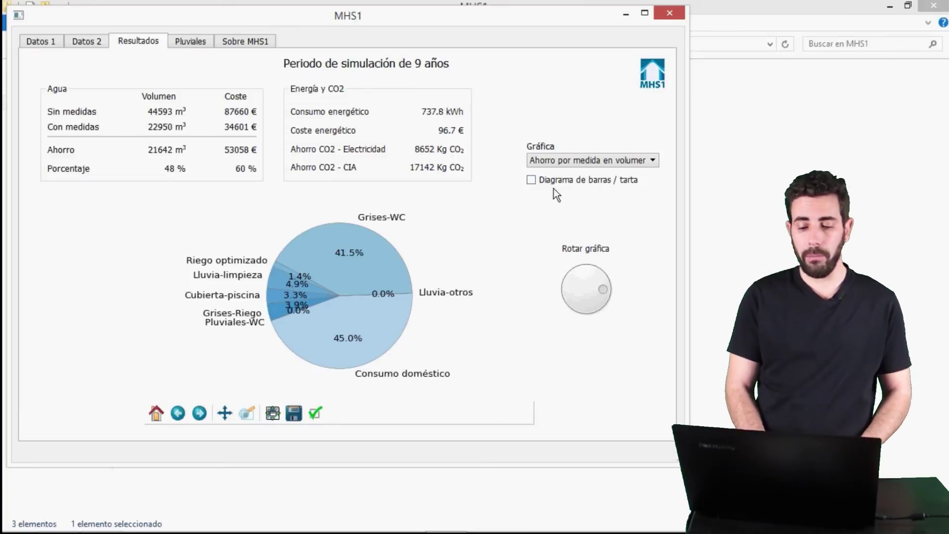
pyautogui.click(538, 189)
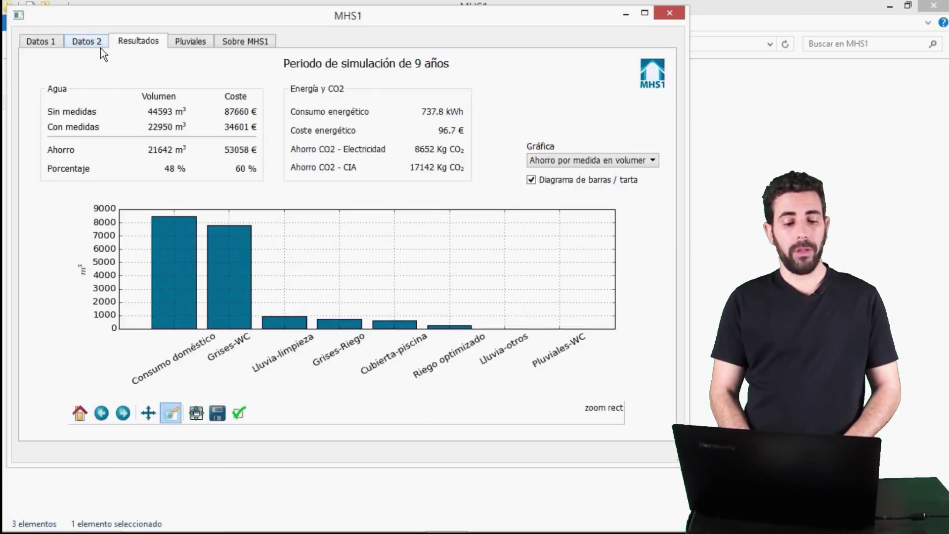
# Return to the reuse data and open the rainwater collection surface value for editing
pyautogui.click(89, 42)
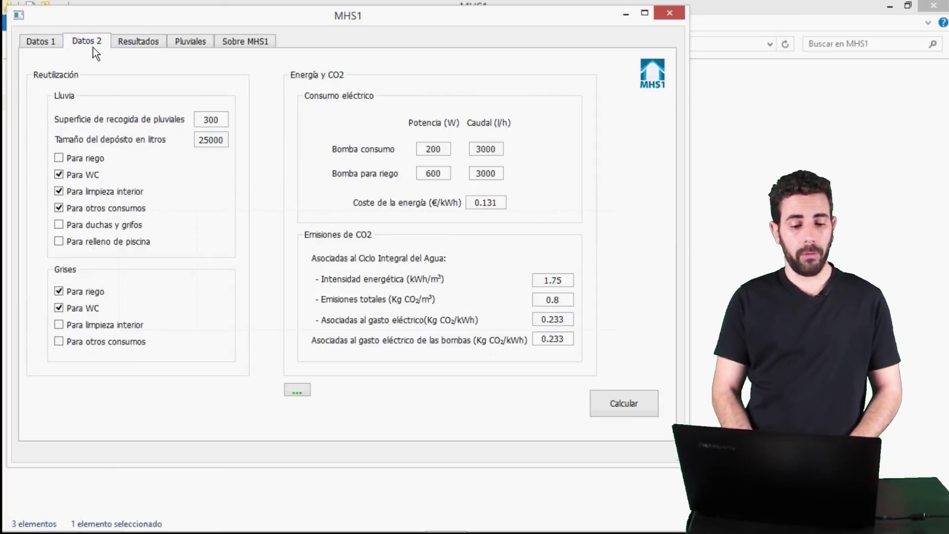
pyautogui.moveTo(203, 121); pyautogui.dragTo(215, 126)
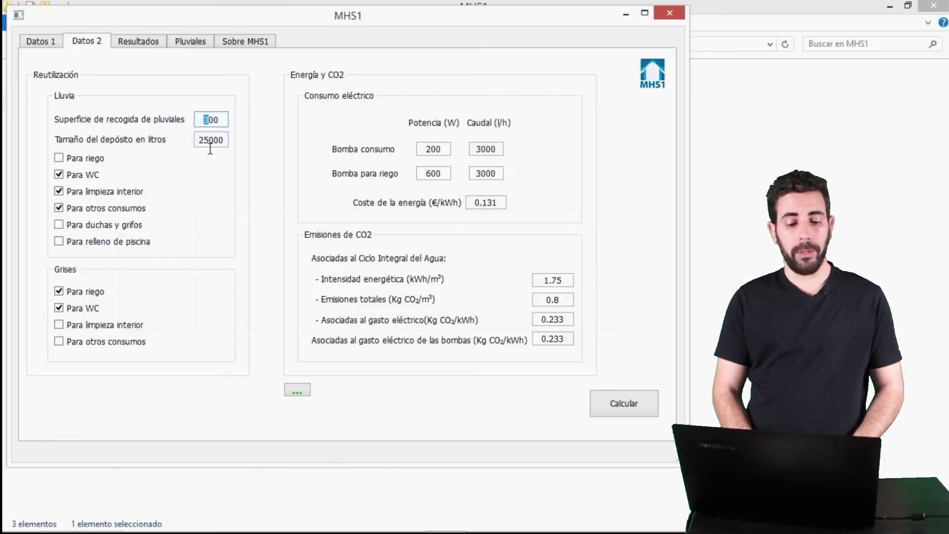